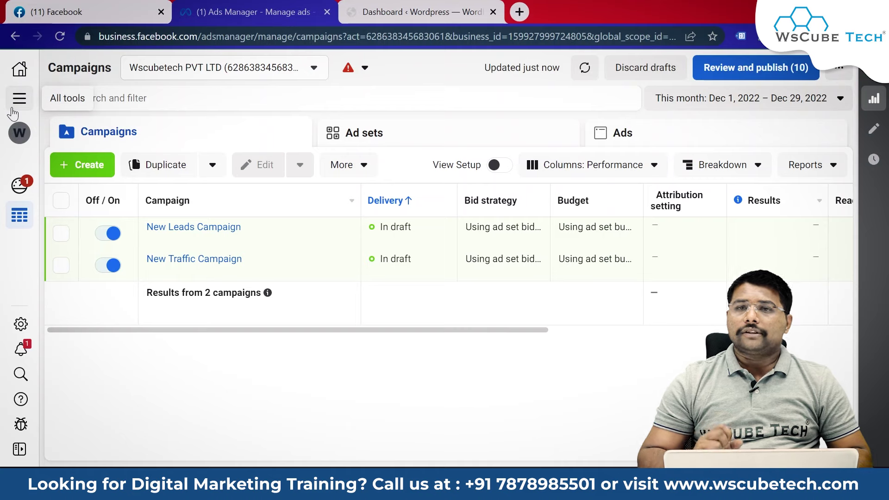
Open Events Manager from the ad account's tools and switch to the WordPress dashboard
click(14, 108)
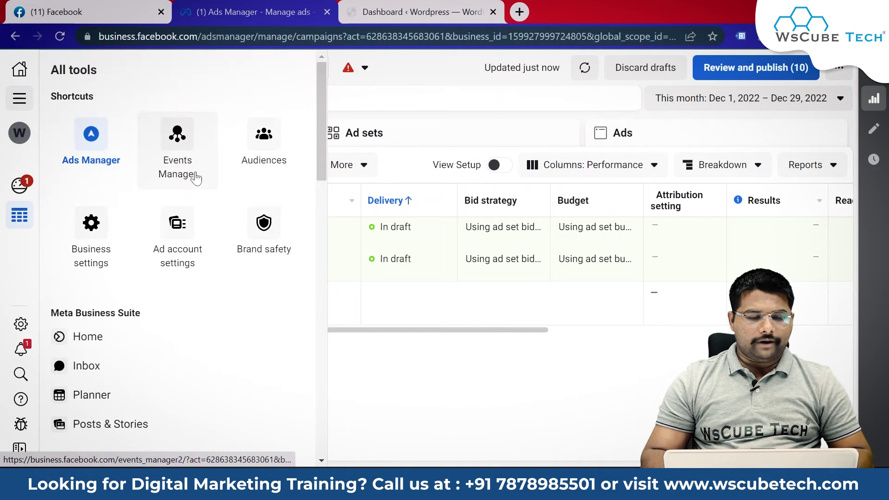
click(196, 177)
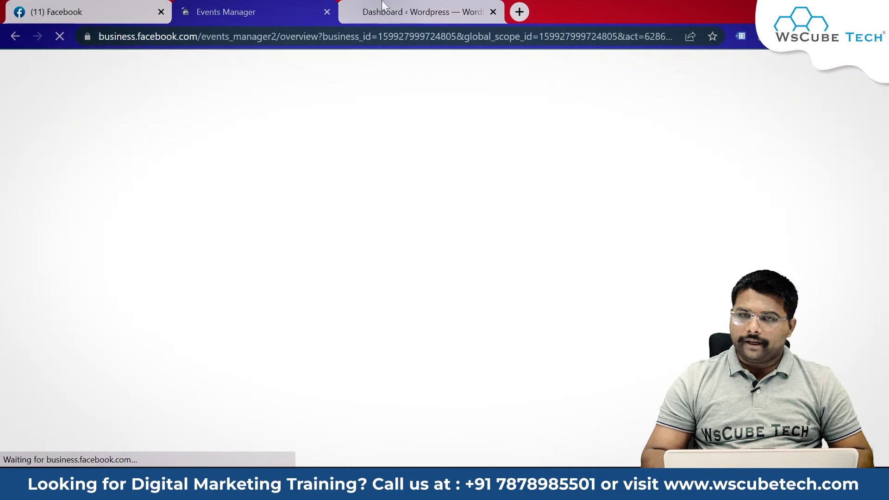
click(383, 5)
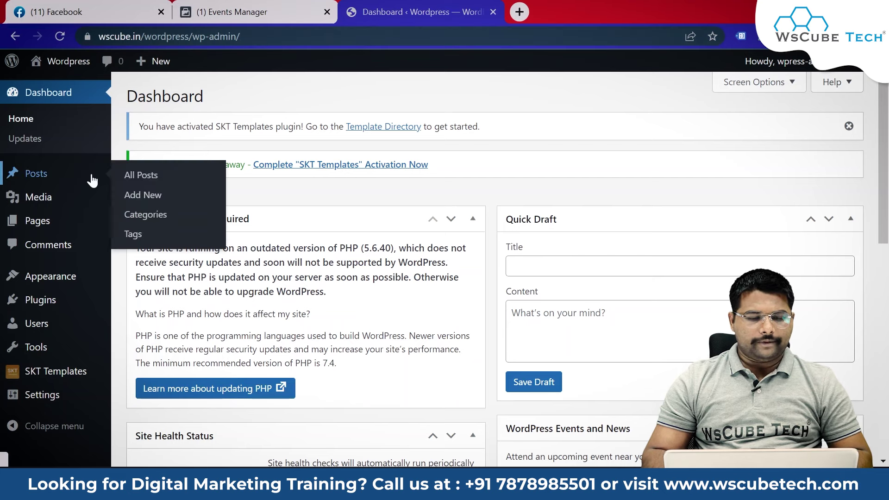
Search the WordPress plugin directory for "pixel cat", and install and activate Pixel Cat – Conversion Pixel Manager
mouse_move(41, 301)
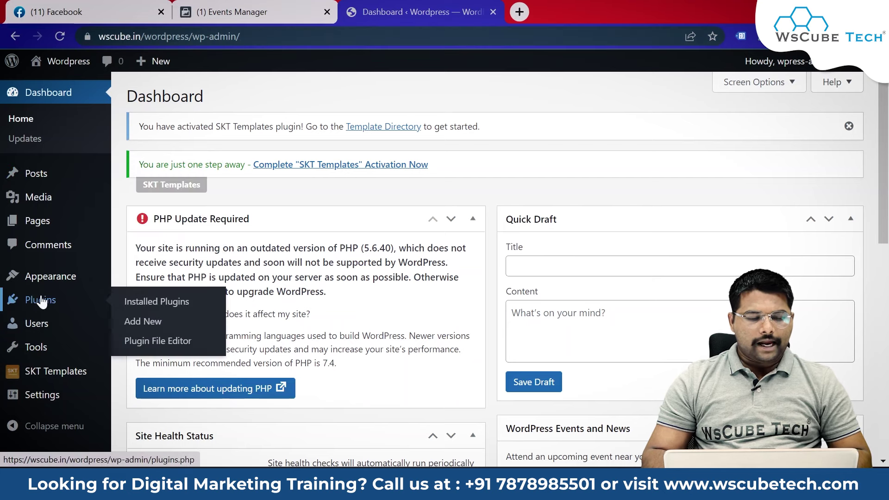
click(144, 322)
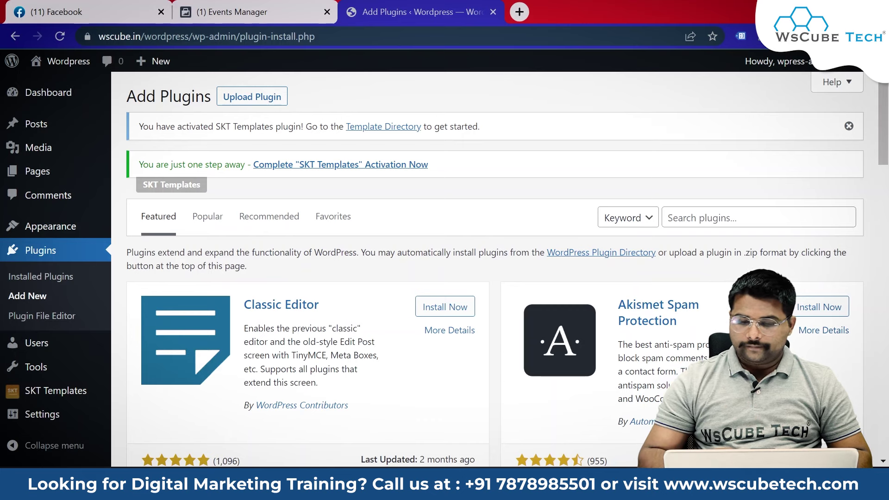
click(716, 217)
text(pixel cat)
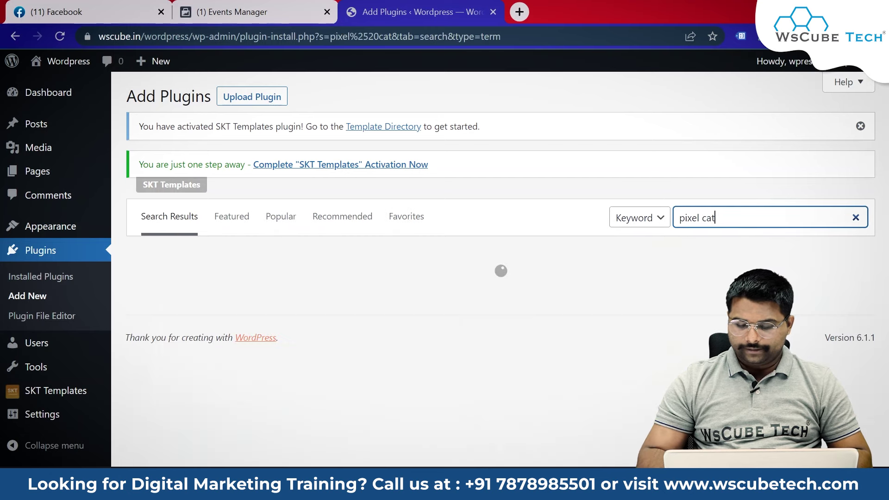
click(431, 297)
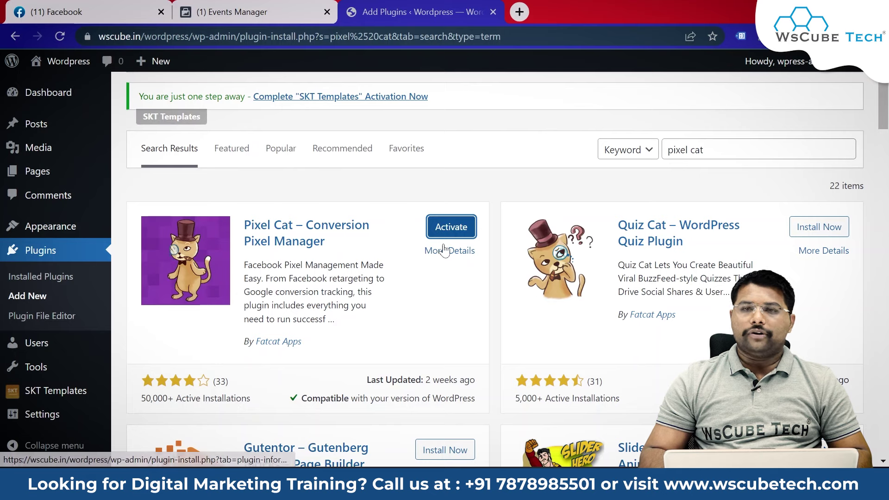
click(452, 226)
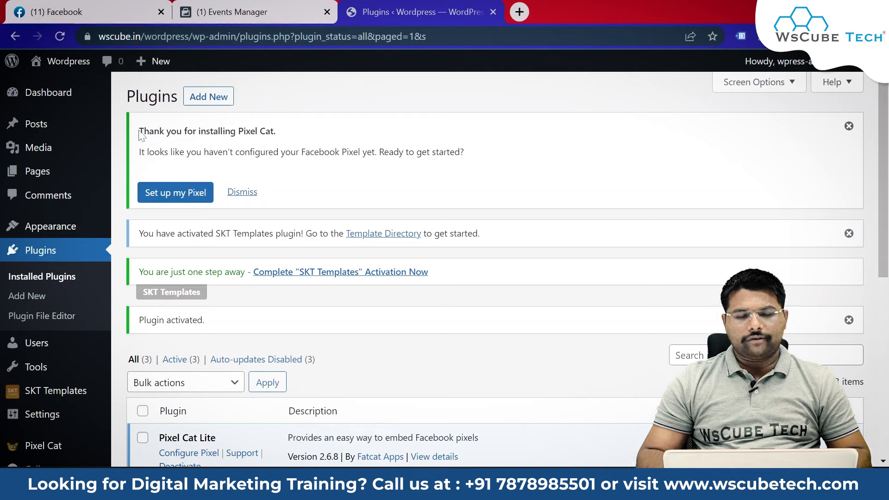
Start the Pixel Cat pixel setup and copy the Wscube.in pixel's ID from its data source in Events Manager
drag(139, 132, 265, 132)
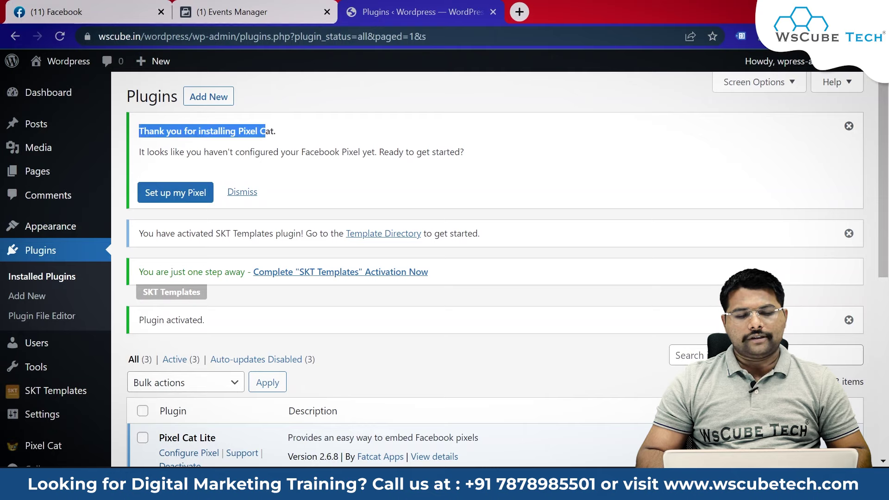
click(189, 196)
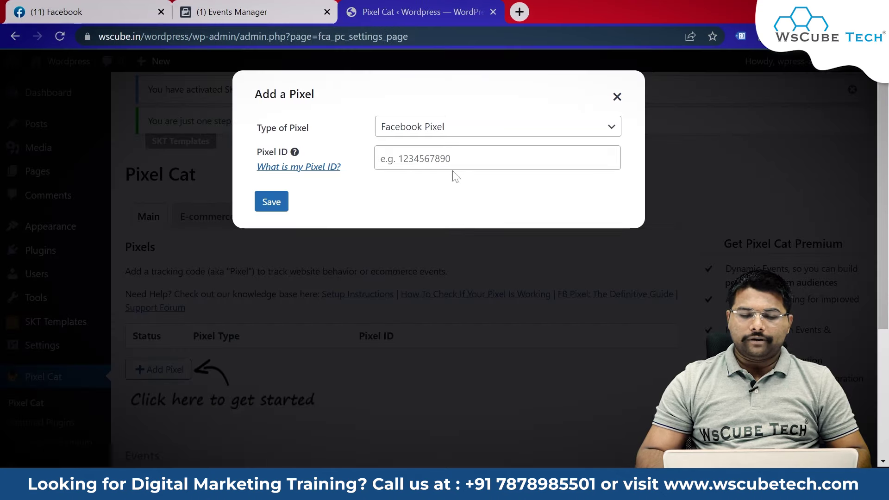
click(278, 7)
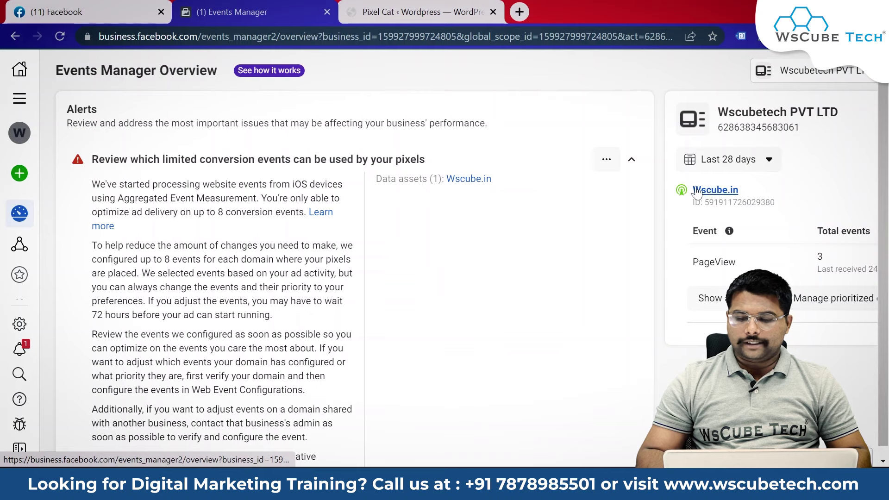
click(726, 196)
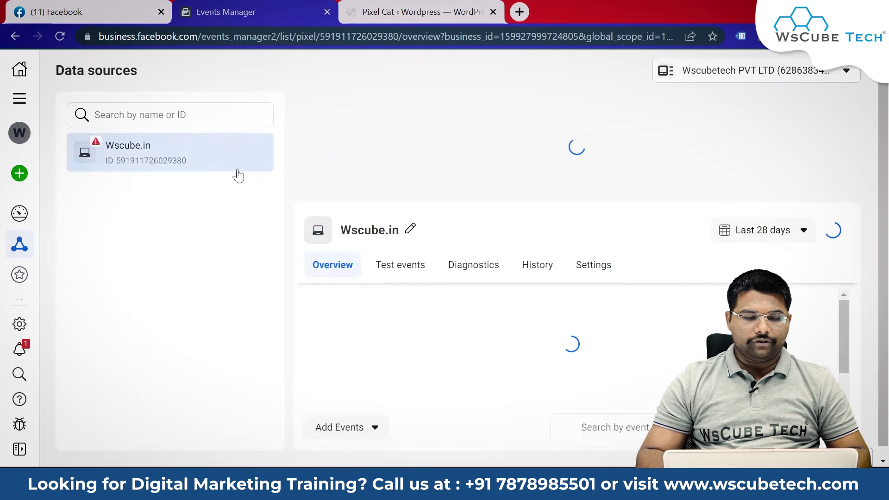
drag(187, 161, 115, 166)
key(ctrl+c)
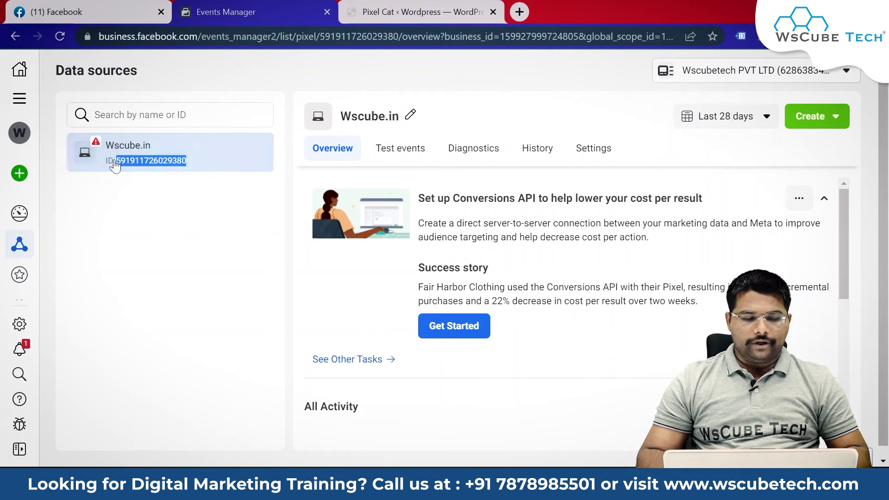
Paste the copied pixel ID into WordPress's Add a Pixel form with type Facebook Pixel and save it
click(403, 12)
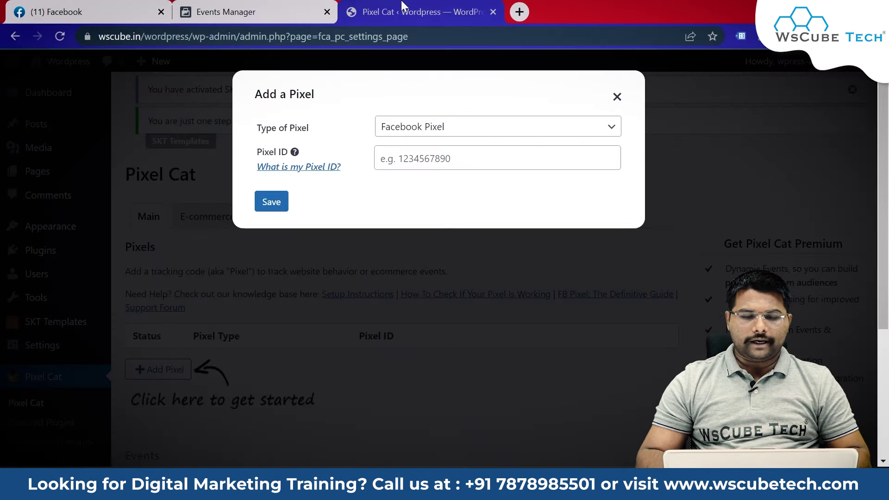
click(509, 159)
key(ctrl+v)
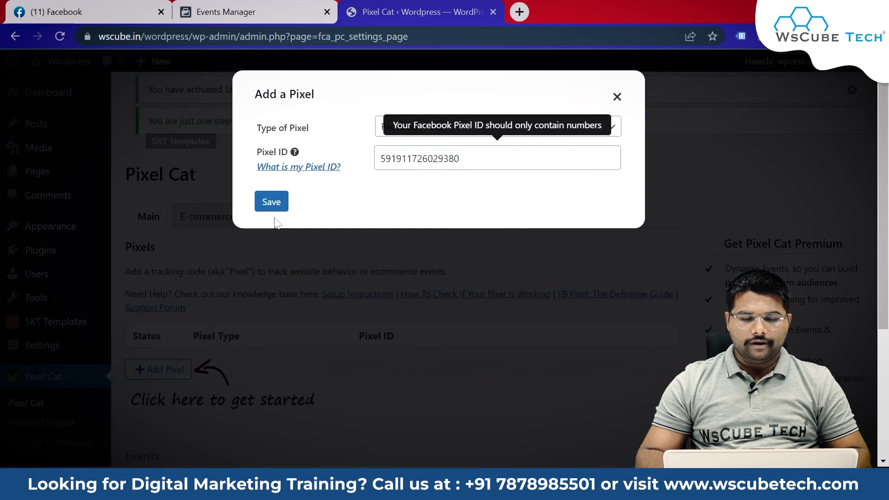
click(270, 202)
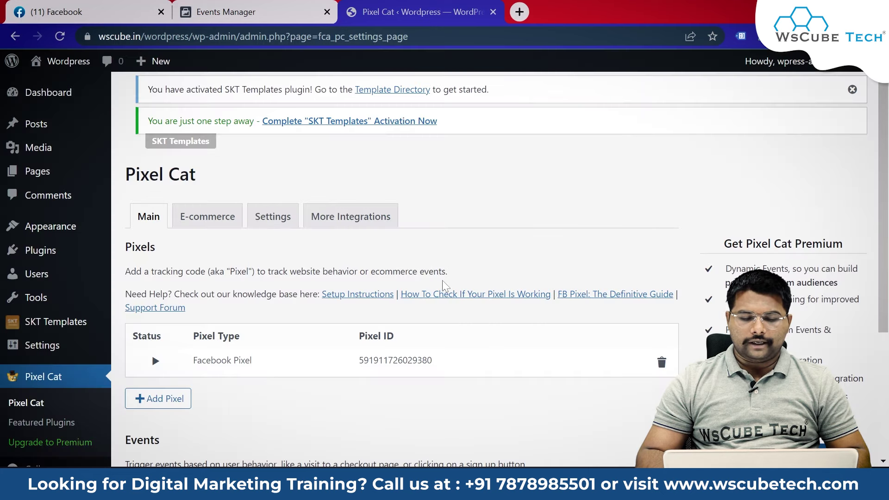
Save all Pixel Cat settings and check the pixel and event lists on the plugin page
scroll(445, 285, down, 3)
click(172, 420)
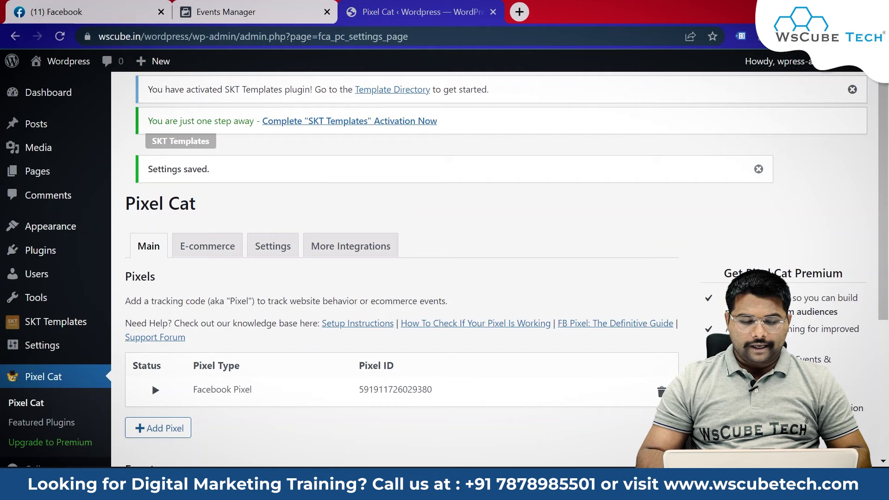
scroll(318, 175, down, 1)
scroll(324, 345, down, 2)
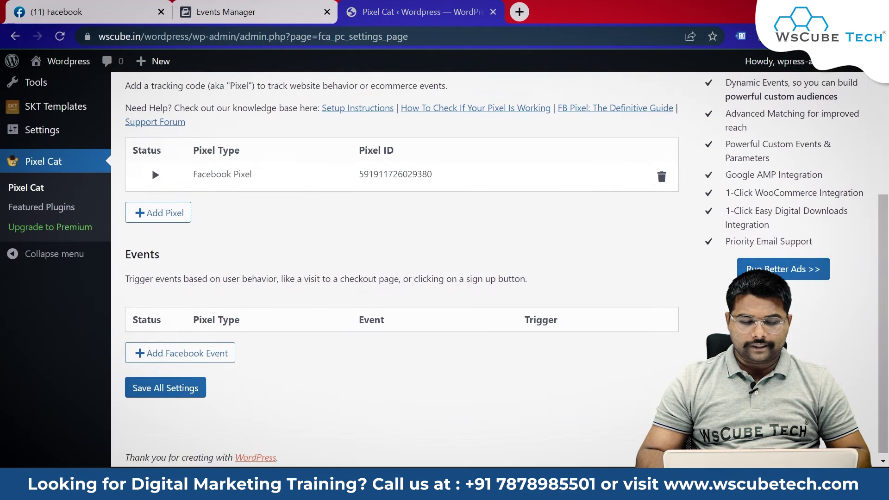
scroll(345, 397, up, 3)
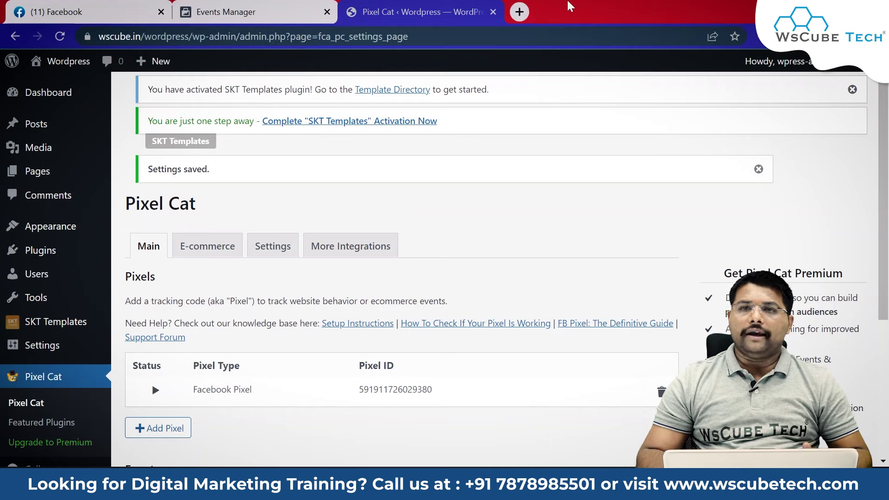
Search the Chrome Web Store in a new tab for "facebook pixel helper" and open the Facebook Pixel Helper extension page
click(518, 12)
text(cho)
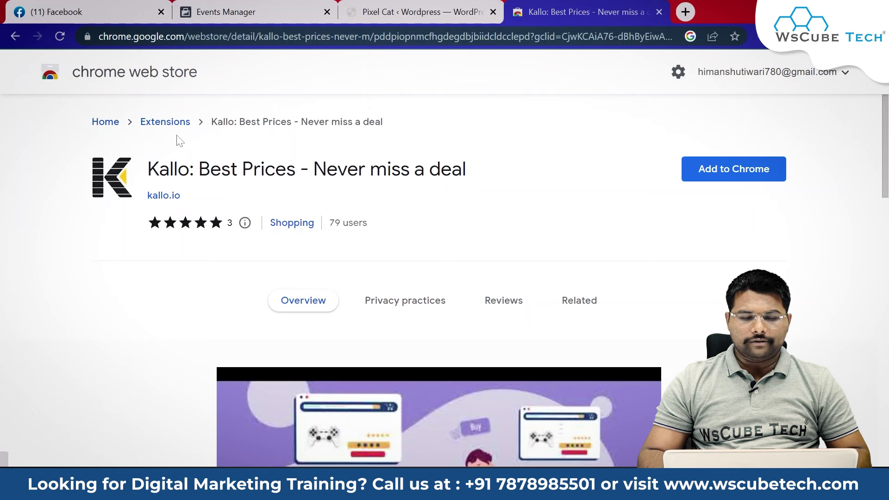
click(110, 121)
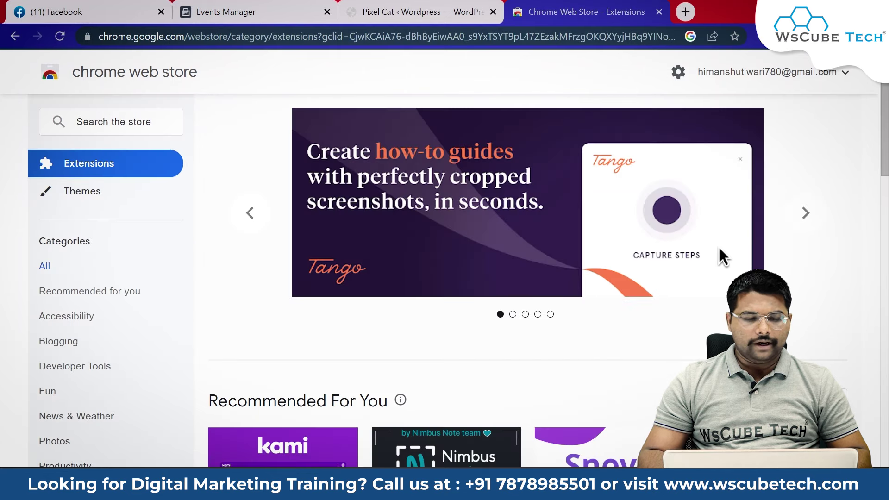
text(facebook pixel helper)
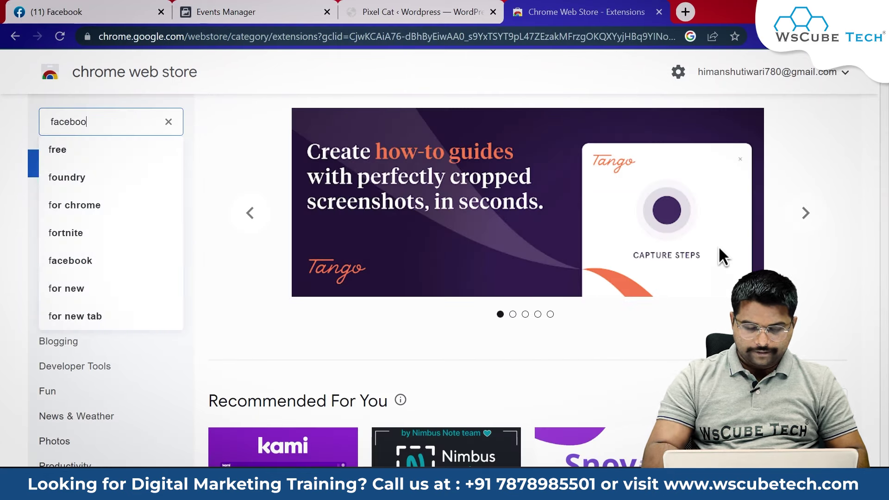
key(Return)
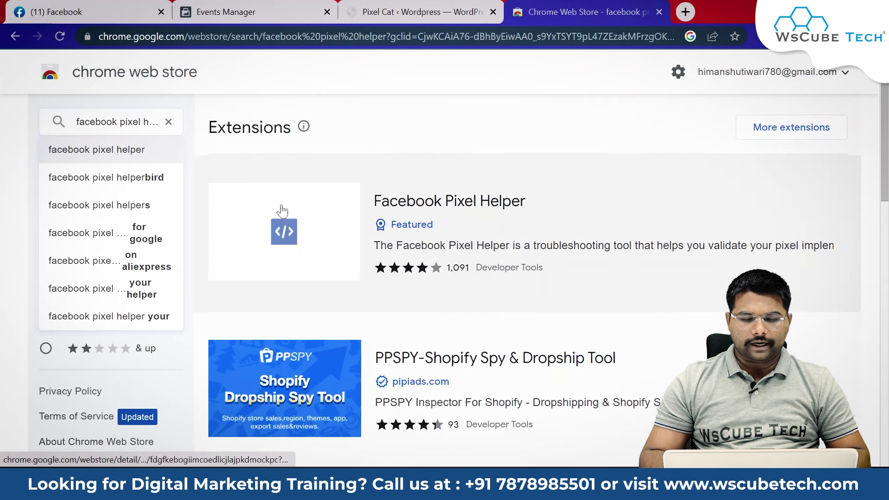
click(456, 198)
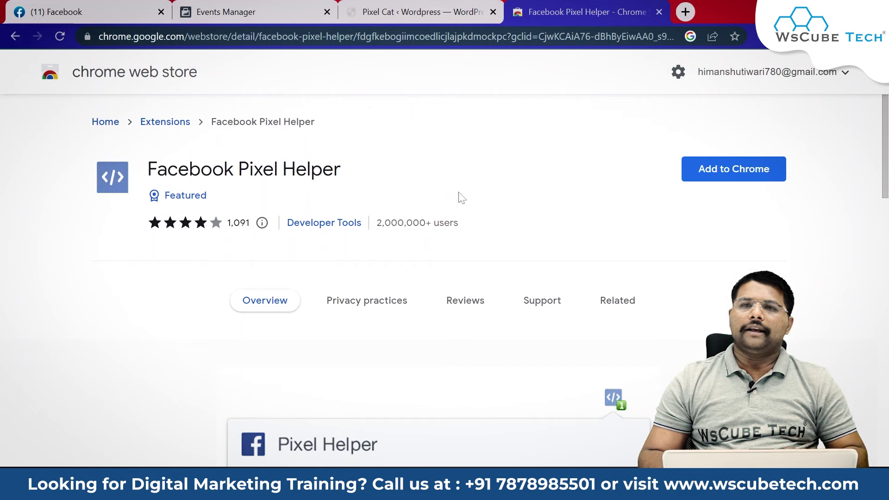
Examine the extension's overview text and additional information, including who offers it
scroll(461, 197, down, 10)
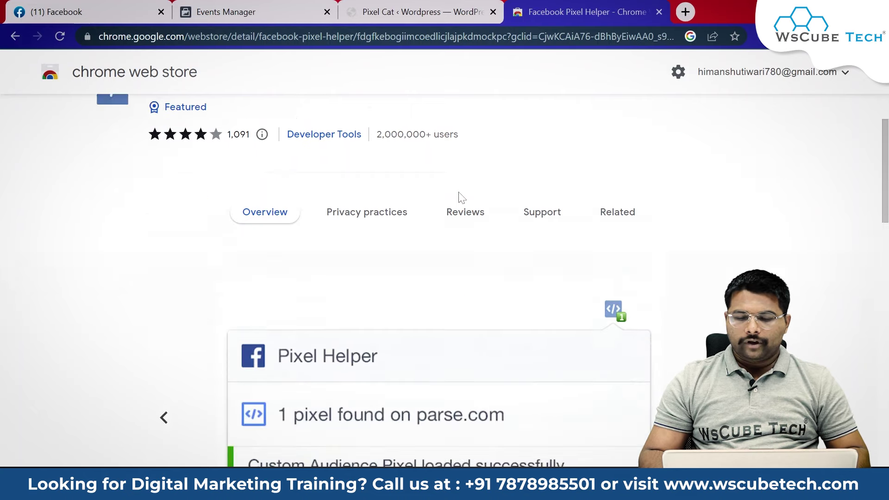
scroll(462, 197, down, 1)
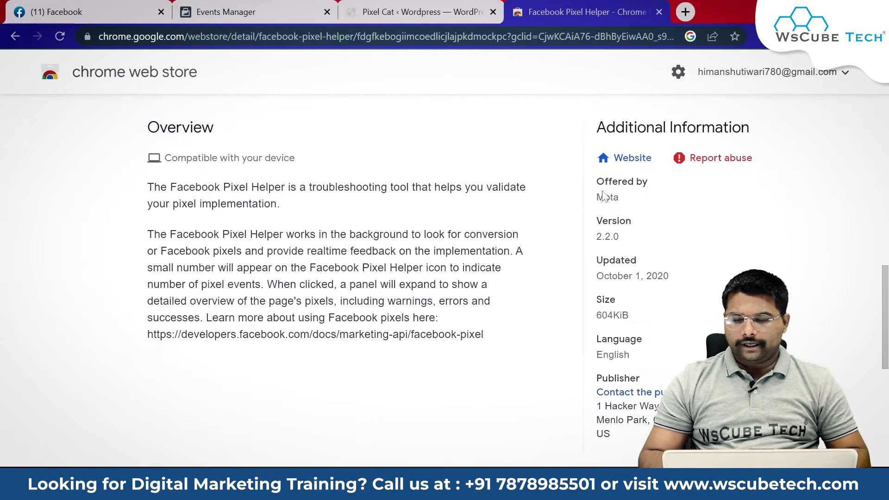
drag(596, 182, 651, 199)
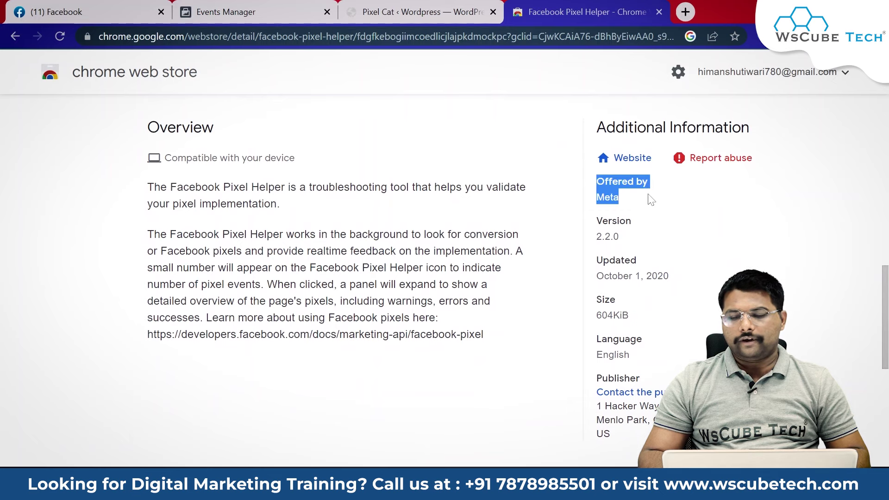
click(650, 199)
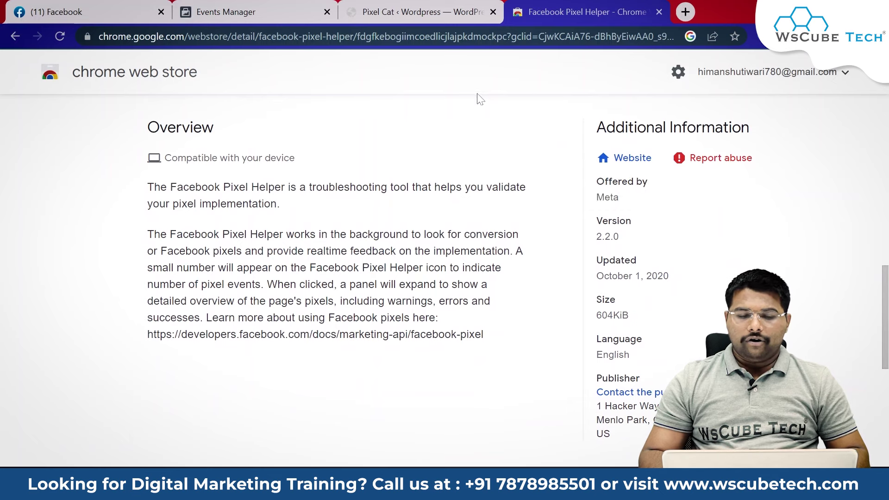
scroll(468, 147, up, 10)
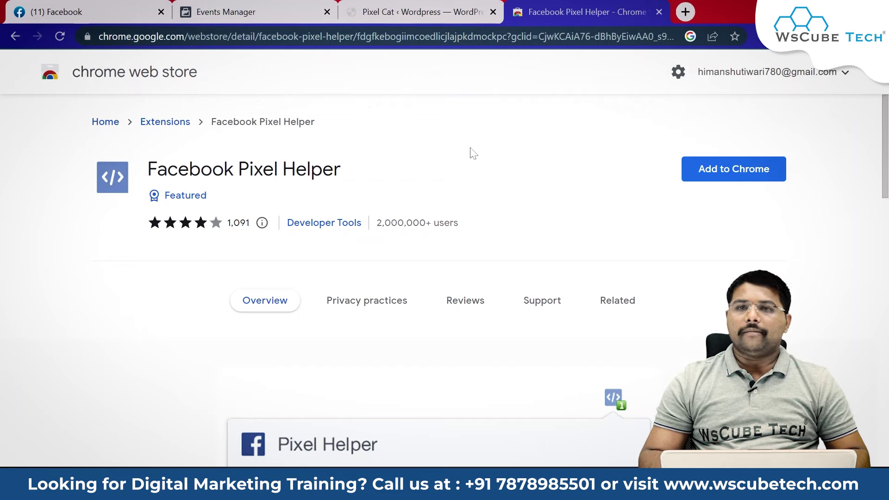
scroll(474, 153, down, 8)
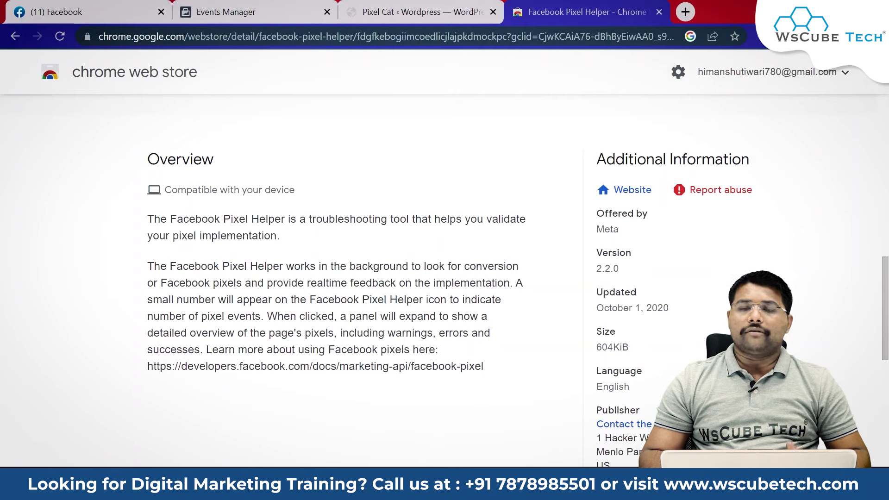
Add the Facebook Pixel Helper extension to Chrome and pin it to the browser toolbar
scroll(445, 278, up, 8)
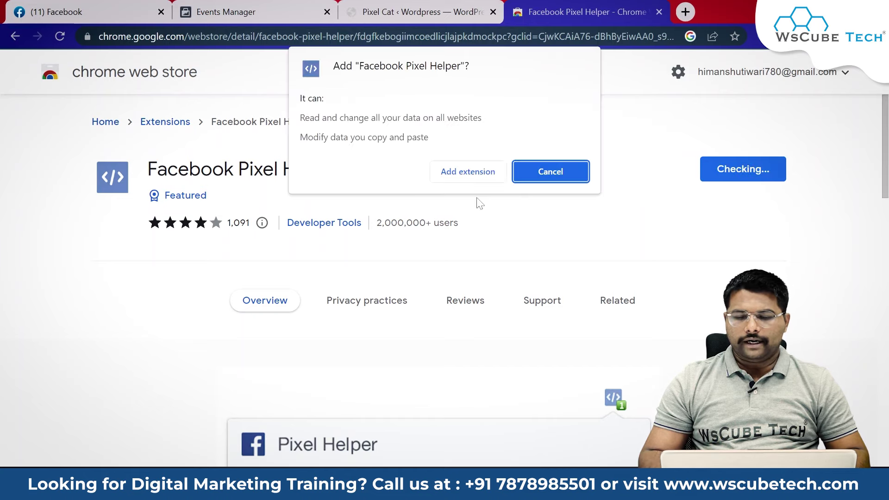
click(460, 177)
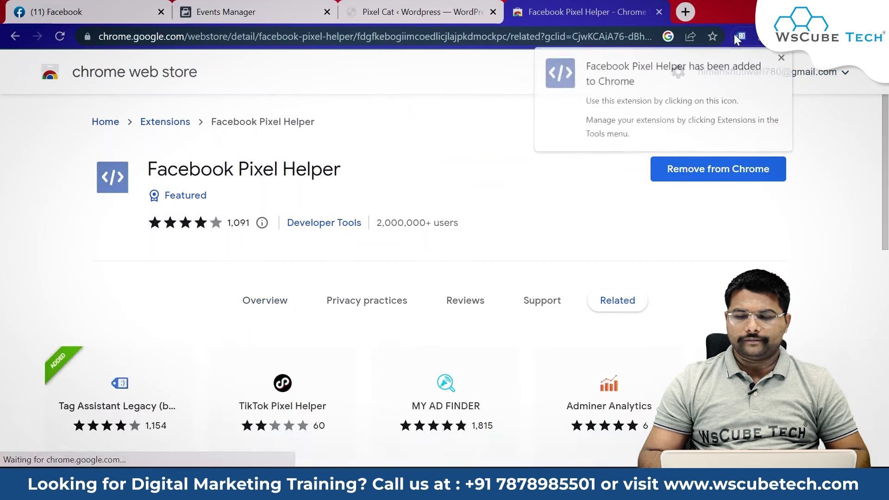
click(782, 57)
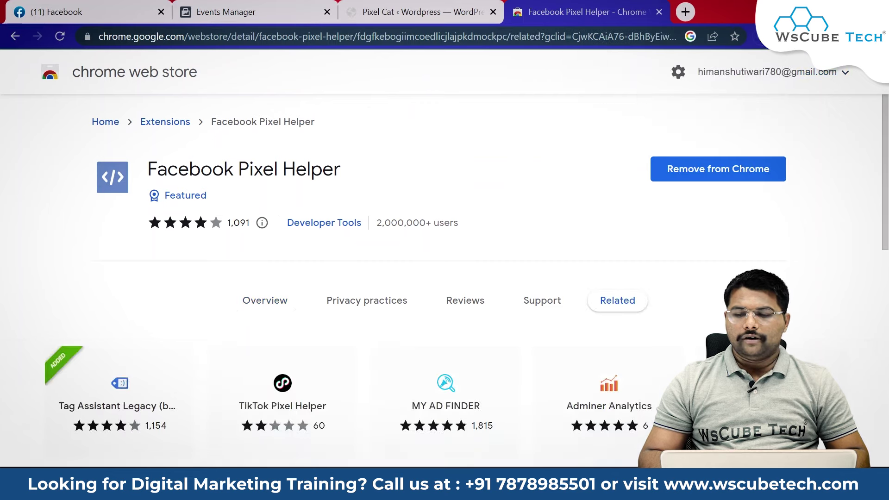
click(758, 37)
click(765, 194)
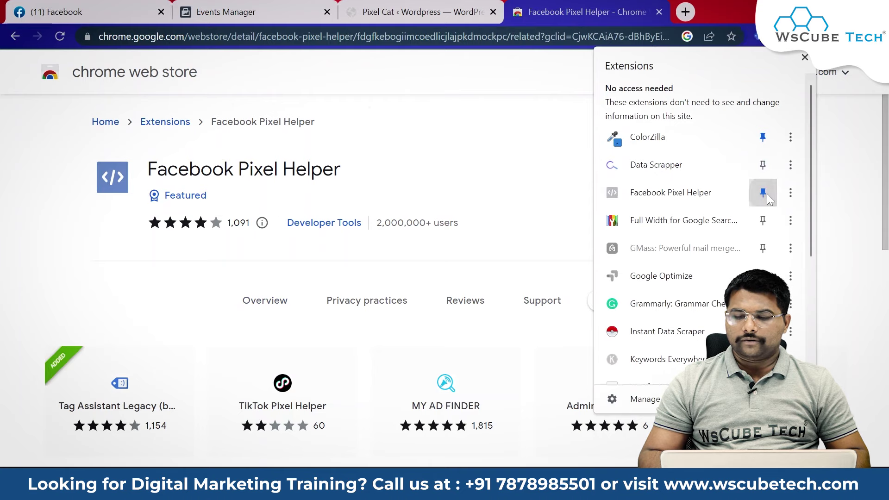
click(555, 161)
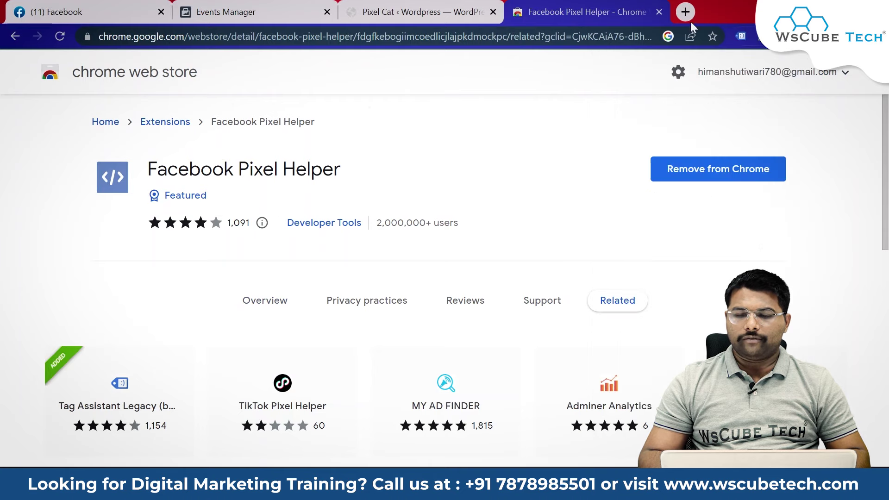
Load the WordPress site wscube.in/wordpress in the browser tab that holds the extension's store page
click(443, 11)
click(561, 7)
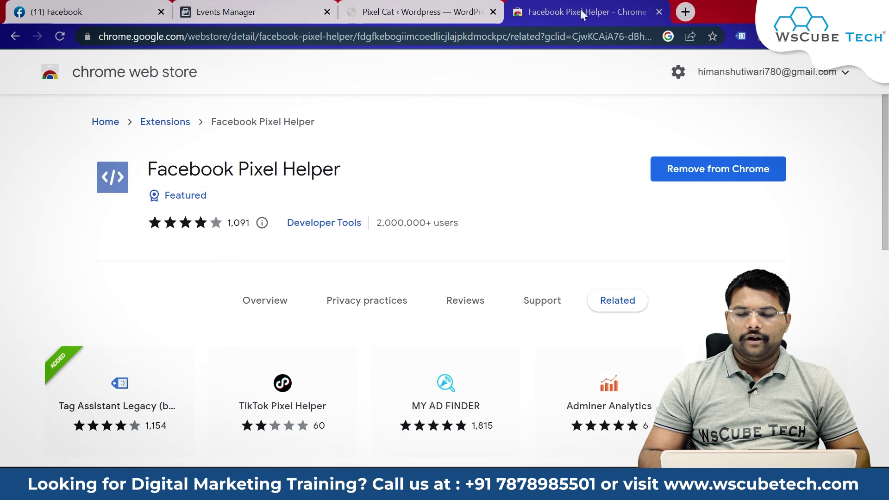
key(ctrl+l)
text(ws)
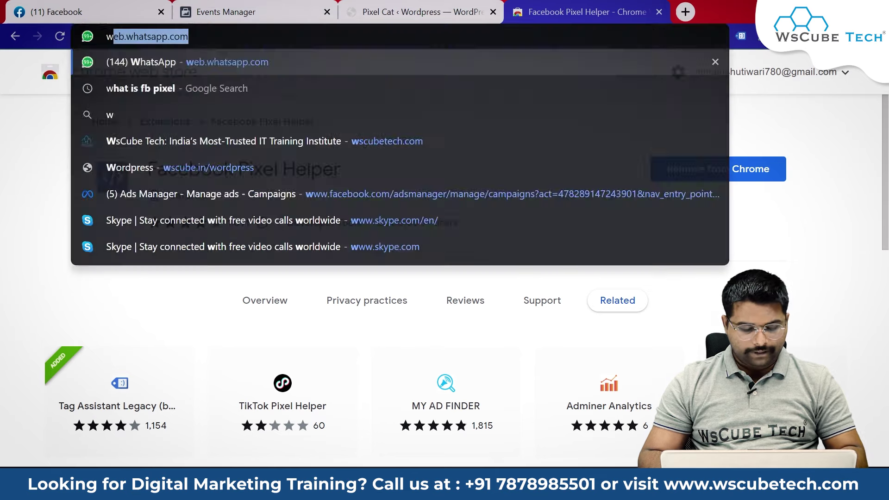
key(Down)
key(Down)
key(Return)
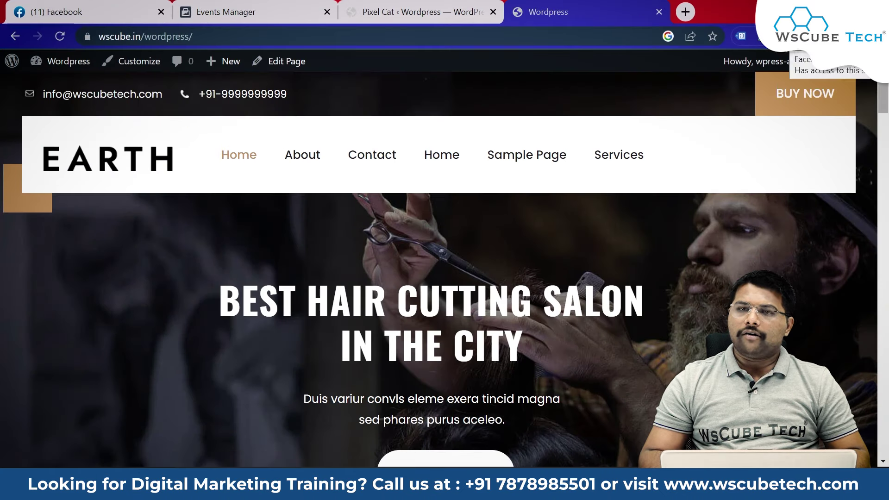
Copy the pixel ID that Facebook Pixel Helper reports for the site and compare it with the Wscube.in data source in Events Manager
click(762, 37)
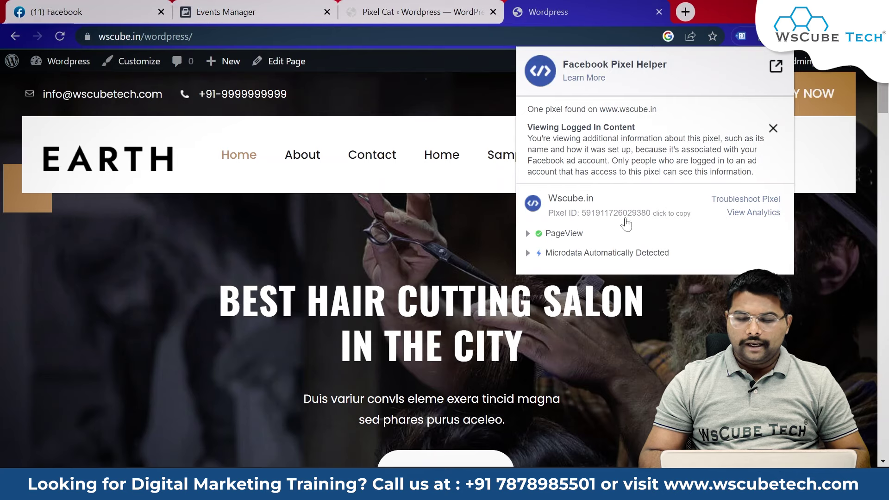
click(658, 215)
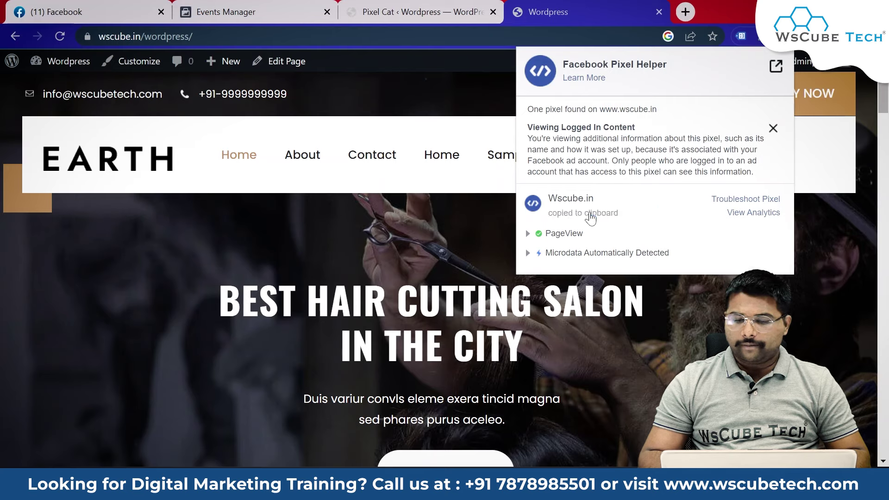
click(281, 10)
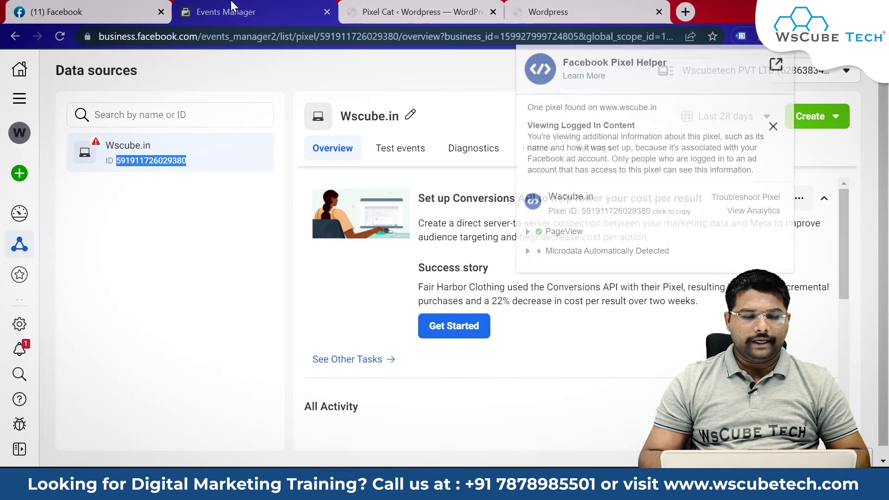
click(171, 210)
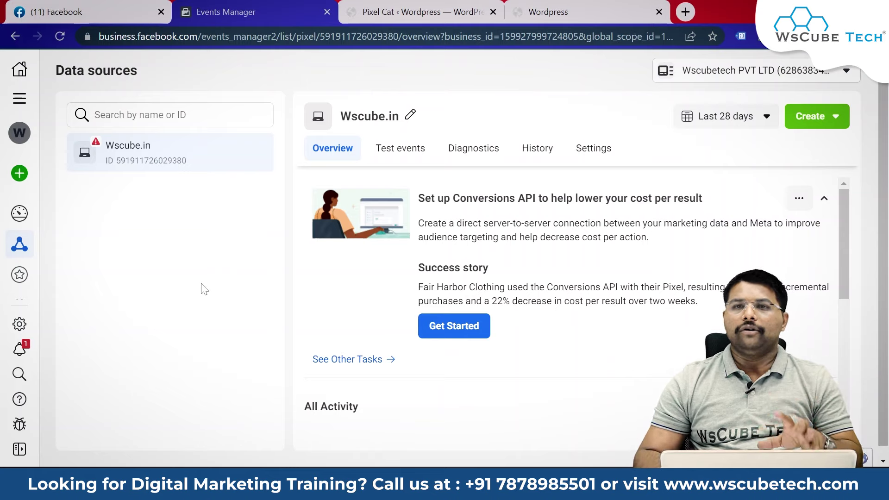
Examine the Wscube.in pixel's overview, including its activity graph and the list of web events
scroll(549, 270, down, 8)
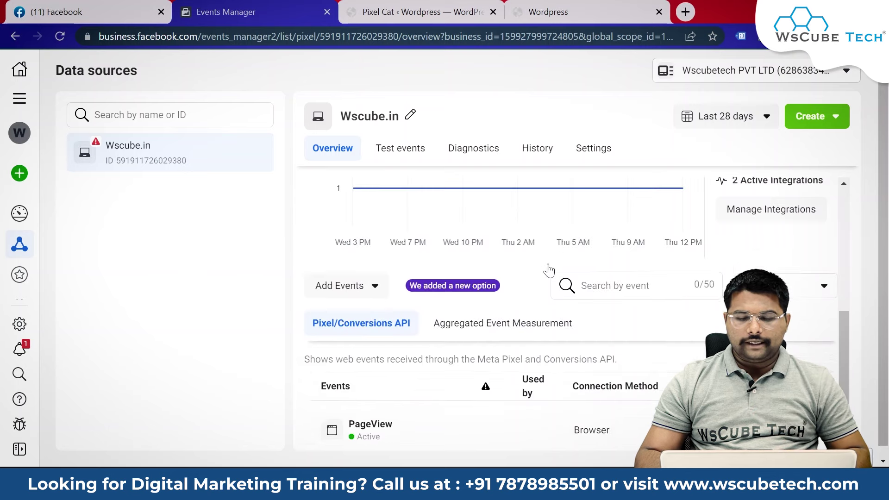
scroll(549, 270, down, 1)
scroll(476, 271, up, 2)
scroll(467, 225, down, 2)
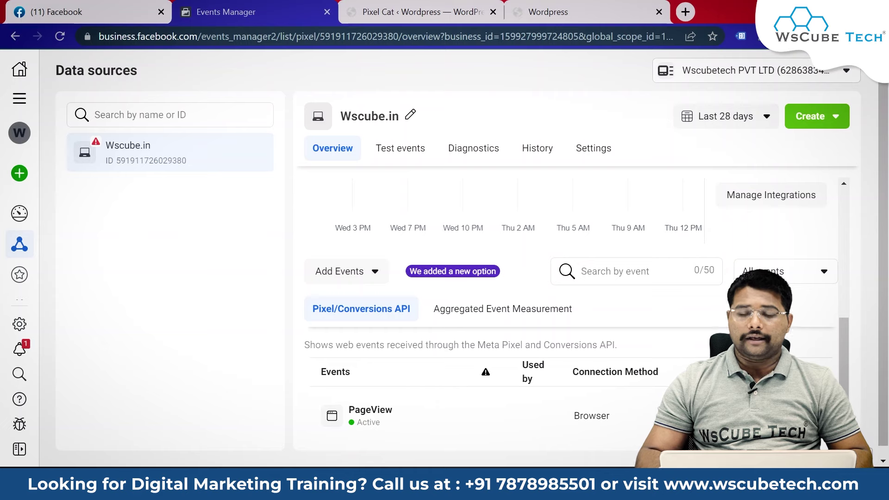
Start a browser event test for the Wscube.in pixel with the website URL copied from the open site, wscube.in/wordpress/
click(411, 154)
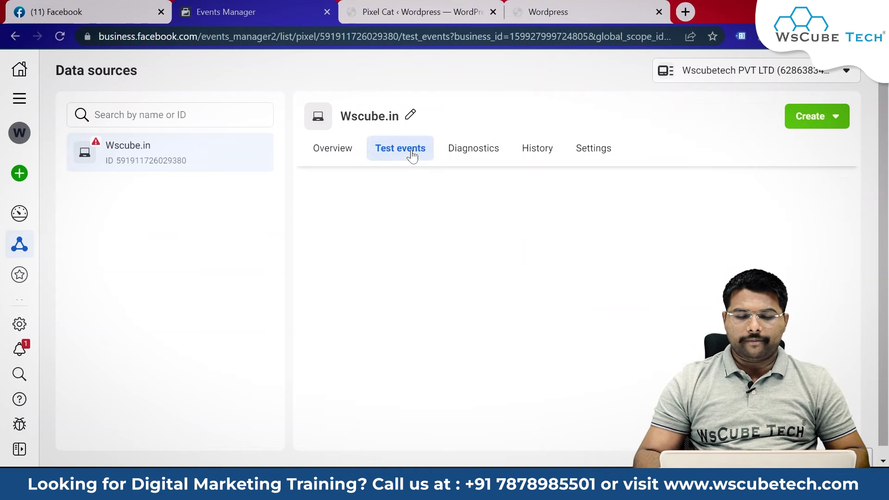
scroll(514, 250, down, 3)
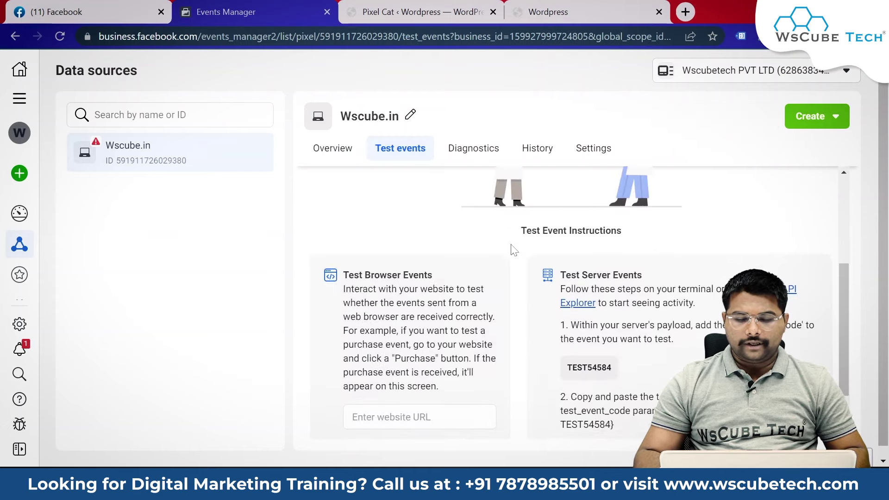
scroll(513, 250, down, 1)
click(420, 352)
click(549, 11)
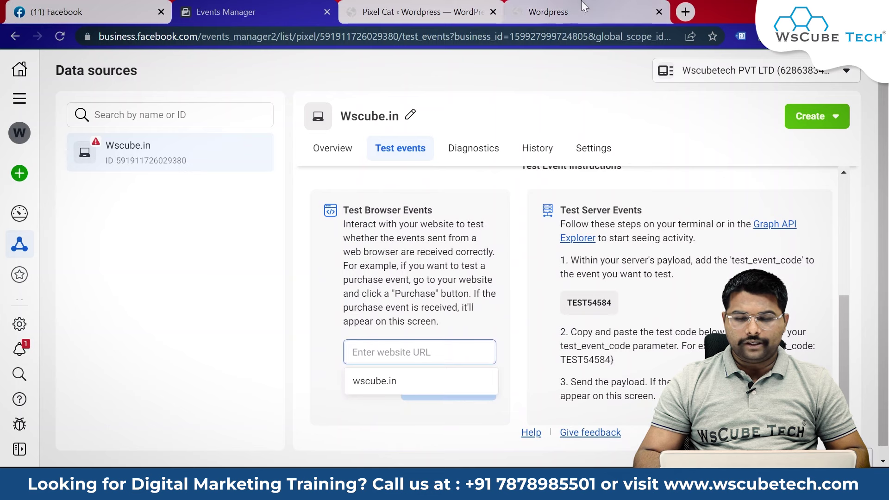
key(ctrl+l)
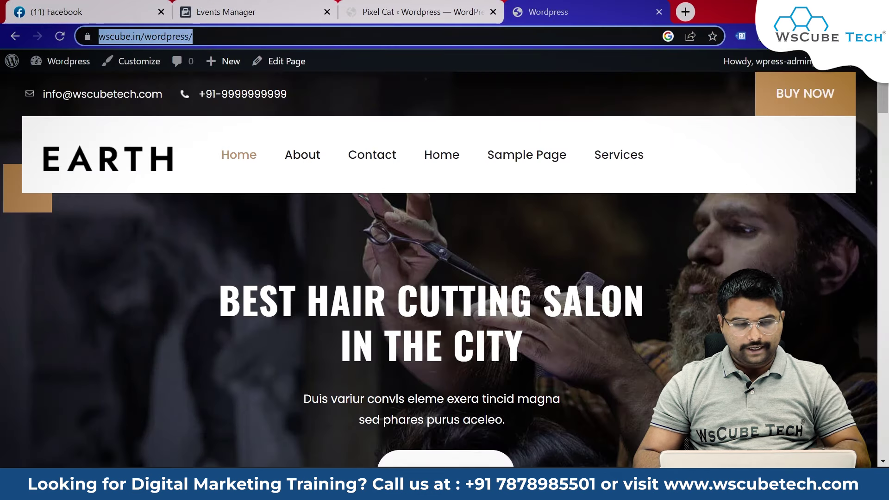
click(218, 12)
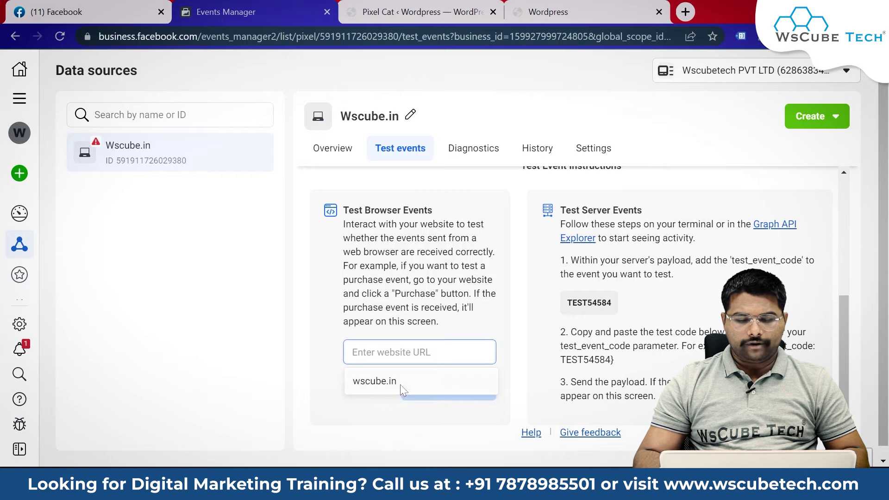
key(ctrl+v)
click(462, 387)
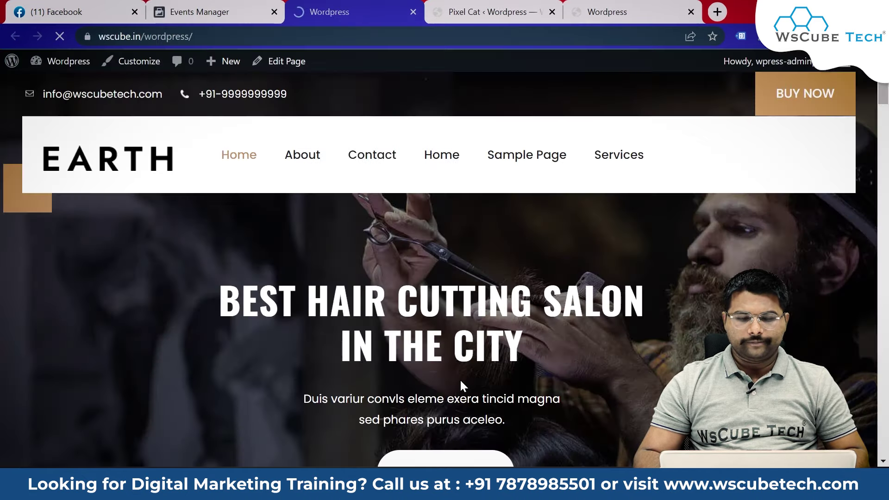
Browse down the opened test site's home page and check the received test events in Events Manager
scroll(515, 354, down, 15)
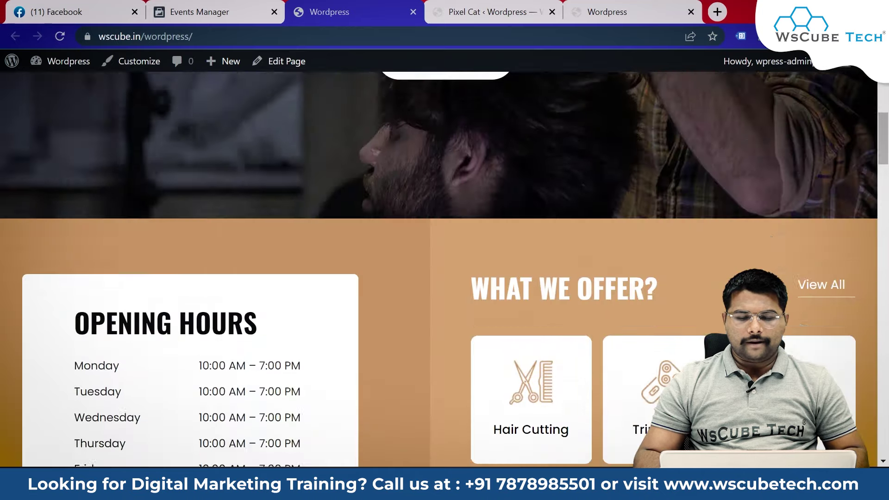
scroll(515, 354, down, 8)
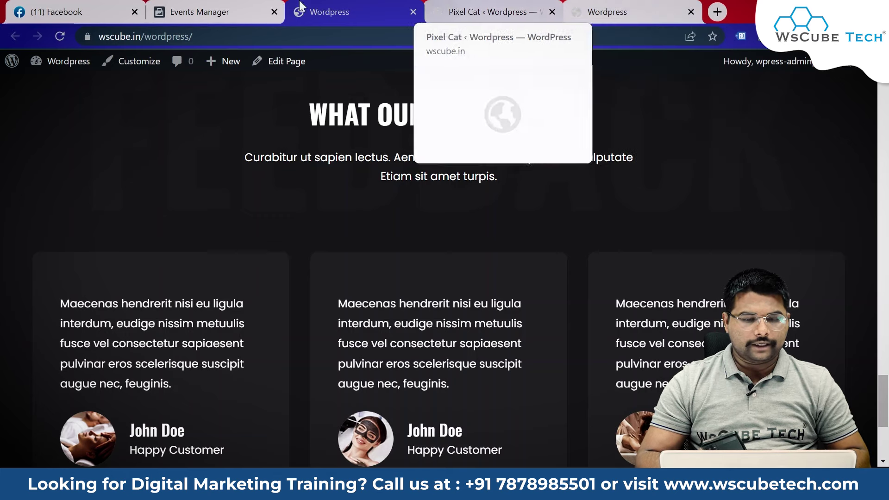
click(237, 6)
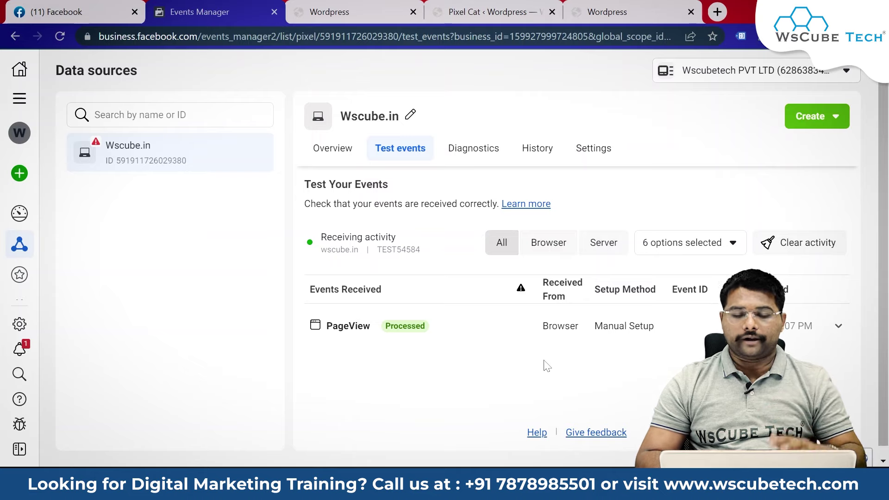
scroll(547, 366, down, 1)
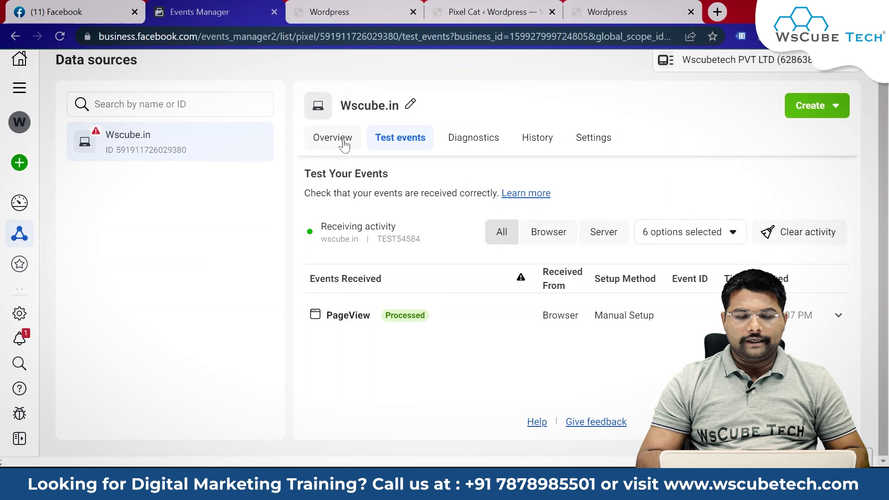